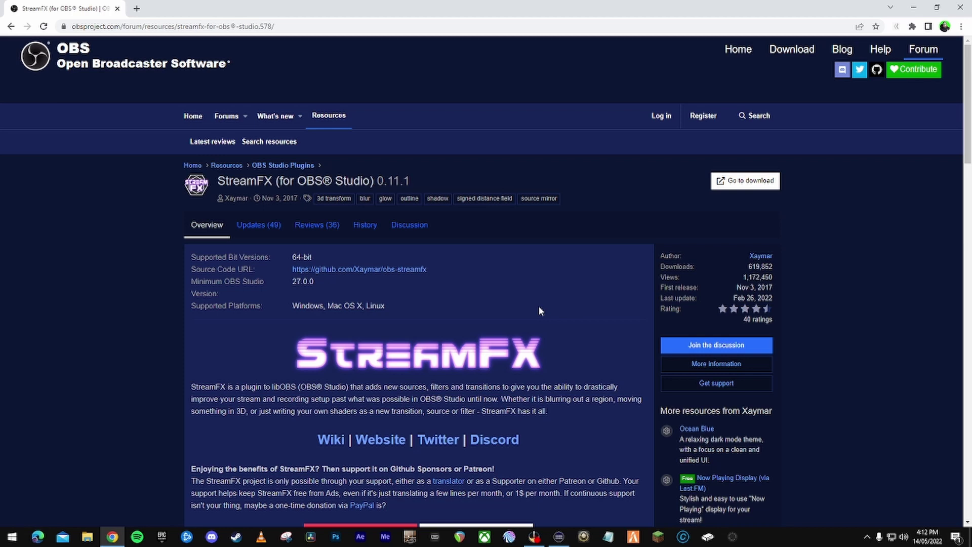
- Create a new OBS scene named 'DANCE PARTY TUTORIAL'
scroll(555, 306, down, 2)
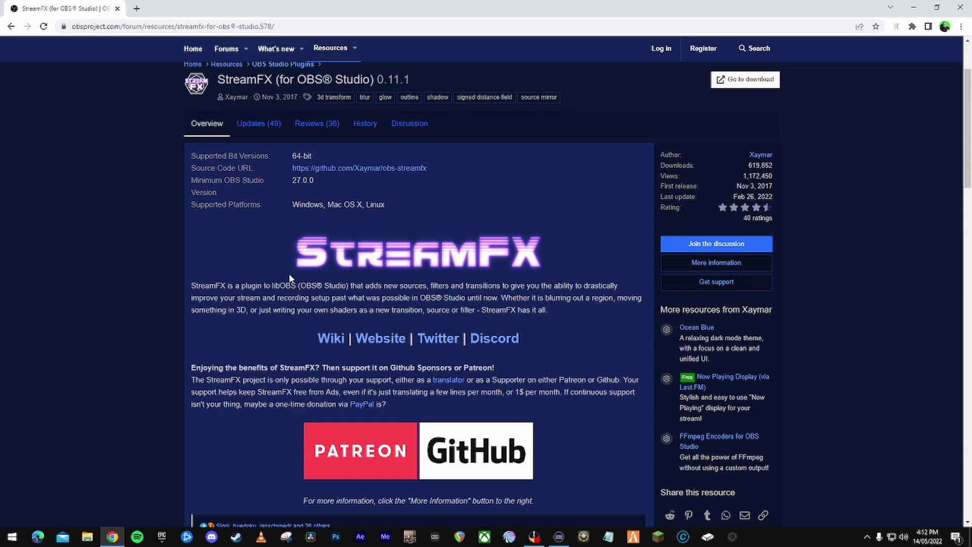
scroll(570, 285, up, 1)
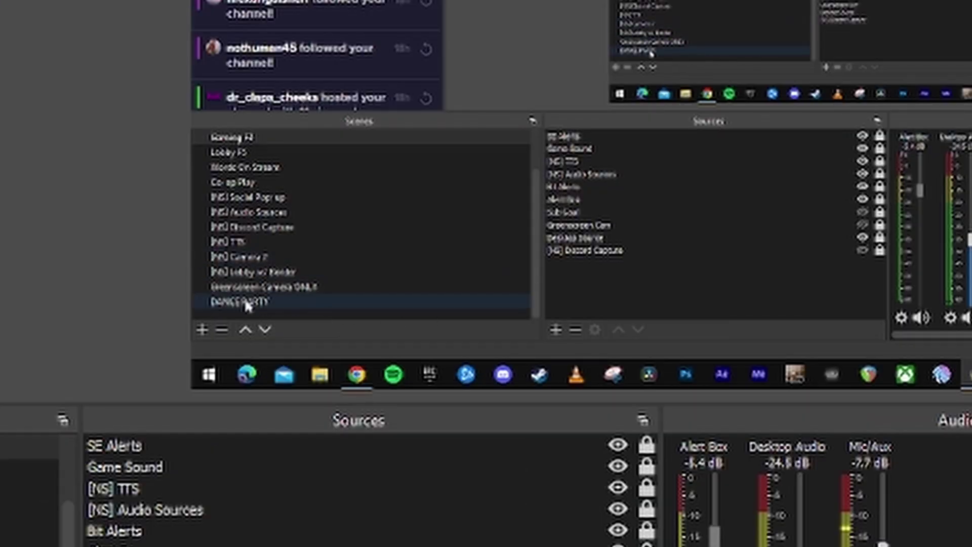
click(202, 329)
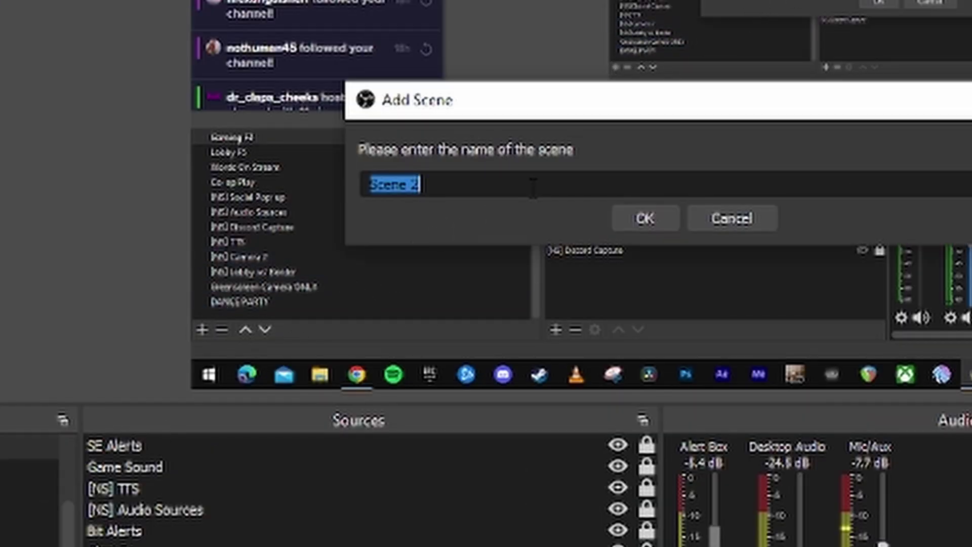
text(DANCE P)
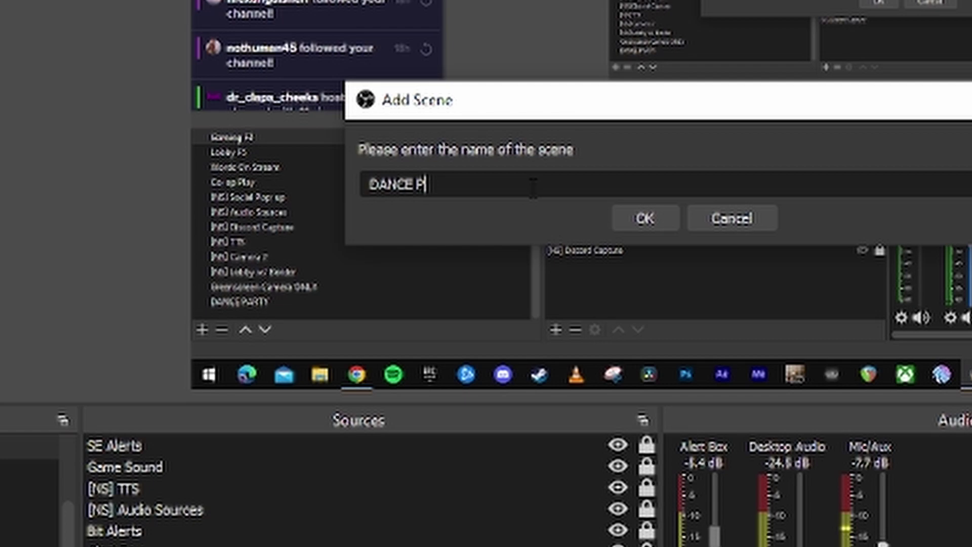
text(ARTY TUTORIA)
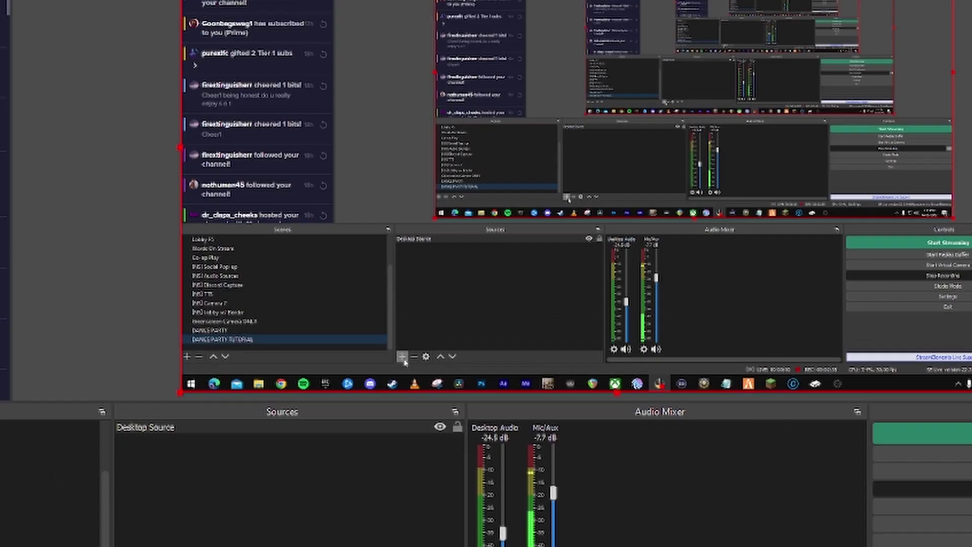
click(401, 360)
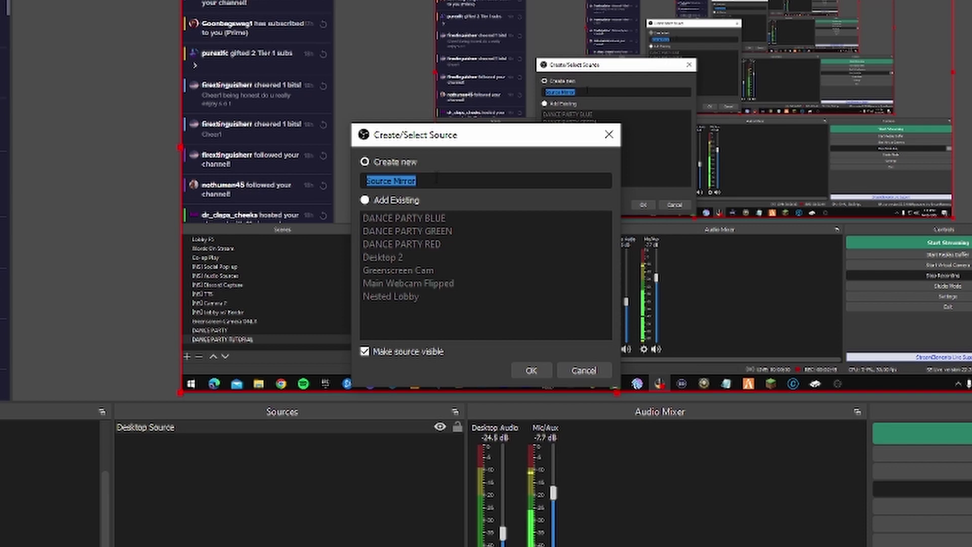
- Name the new source 'Source Mirror B' and list the sources it can mirror
click(436, 179)
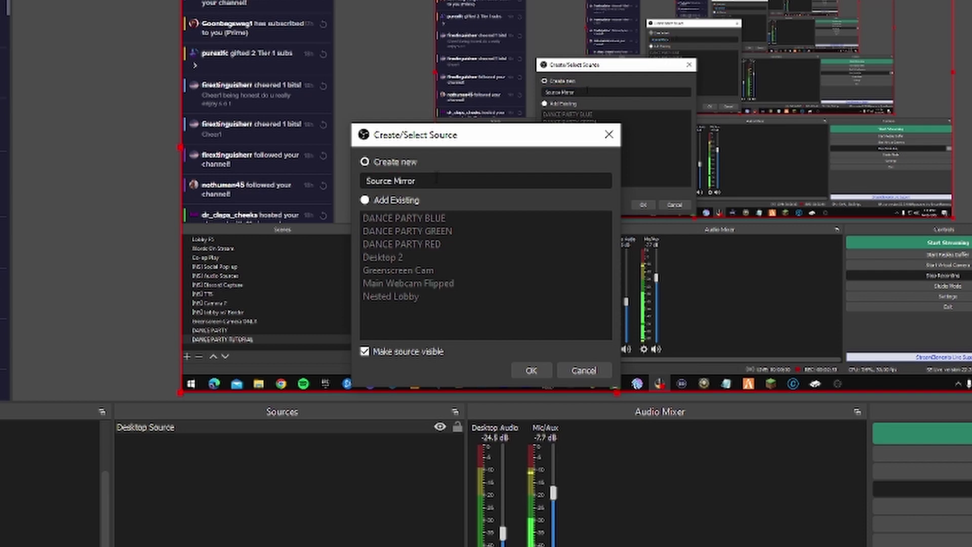
text(Blu)
key(Return)
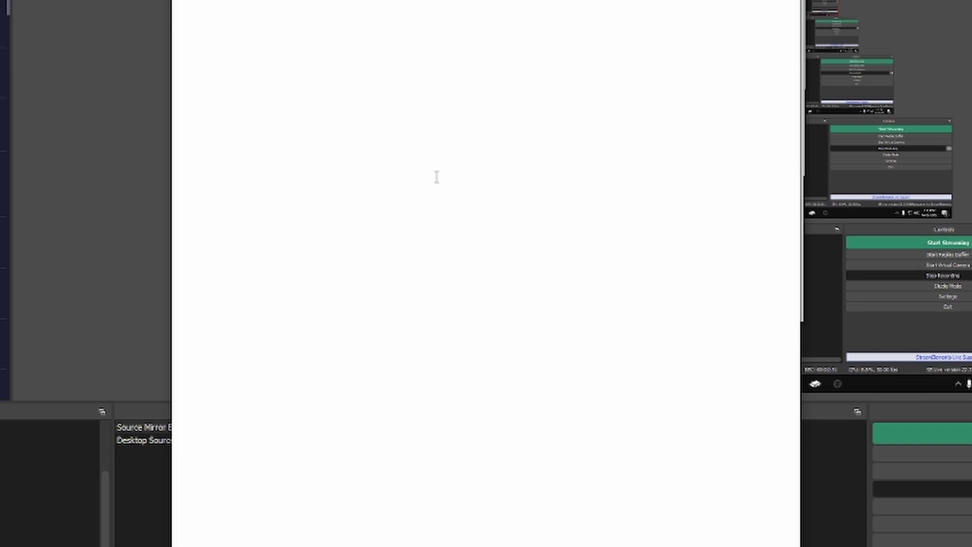
click(269, 457)
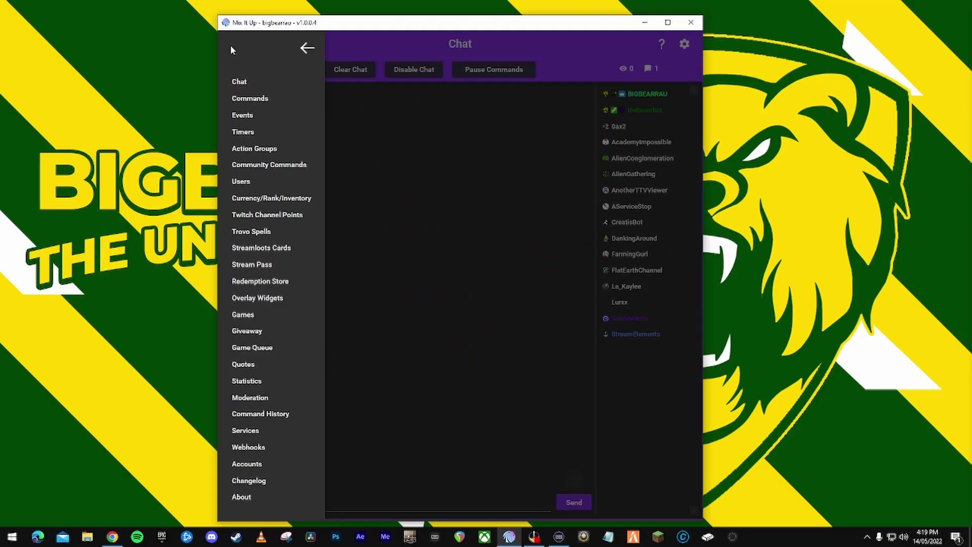
- Edit the Twitch Channel Raided event command and browse its available action types
click(245, 122)
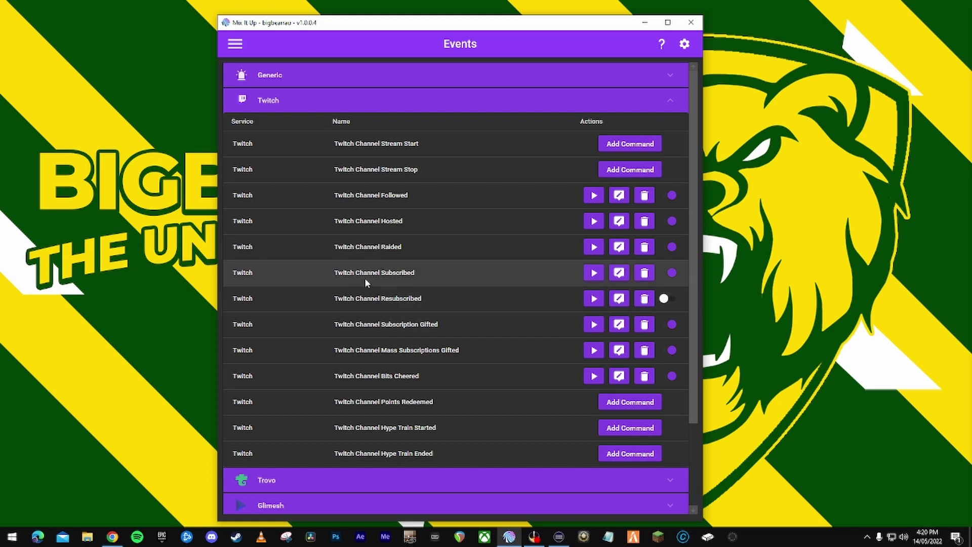
click(619, 246)
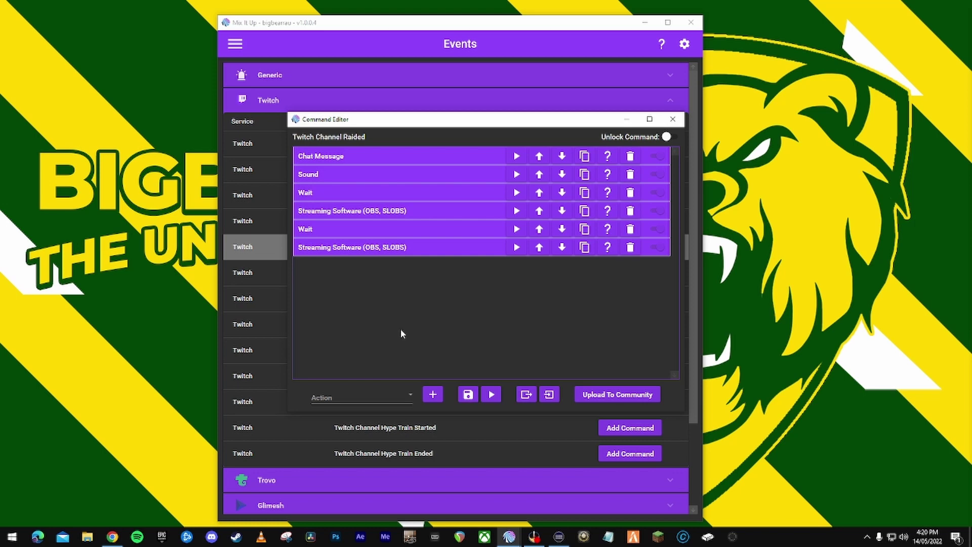
click(388, 397)
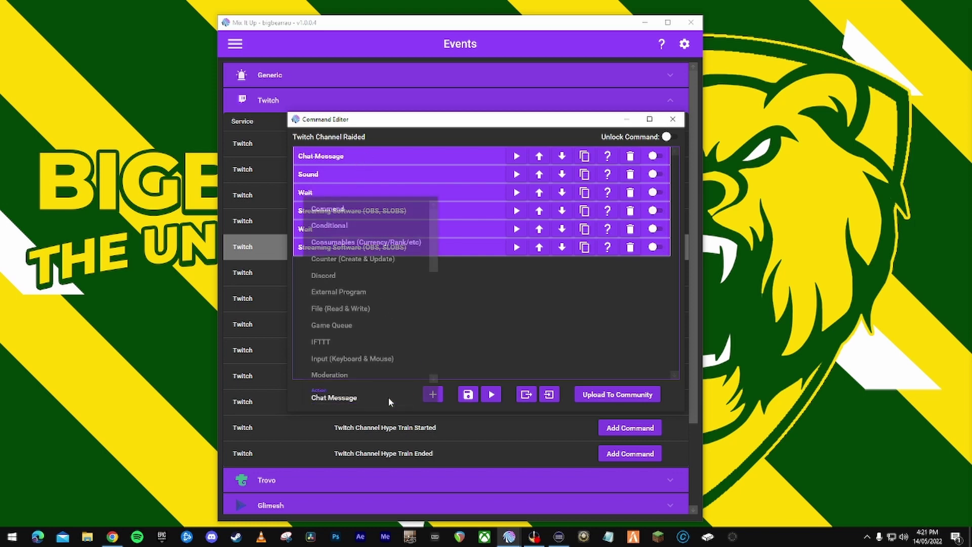
scroll(369, 304, down, 3)
scroll(352, 211, up, 3)
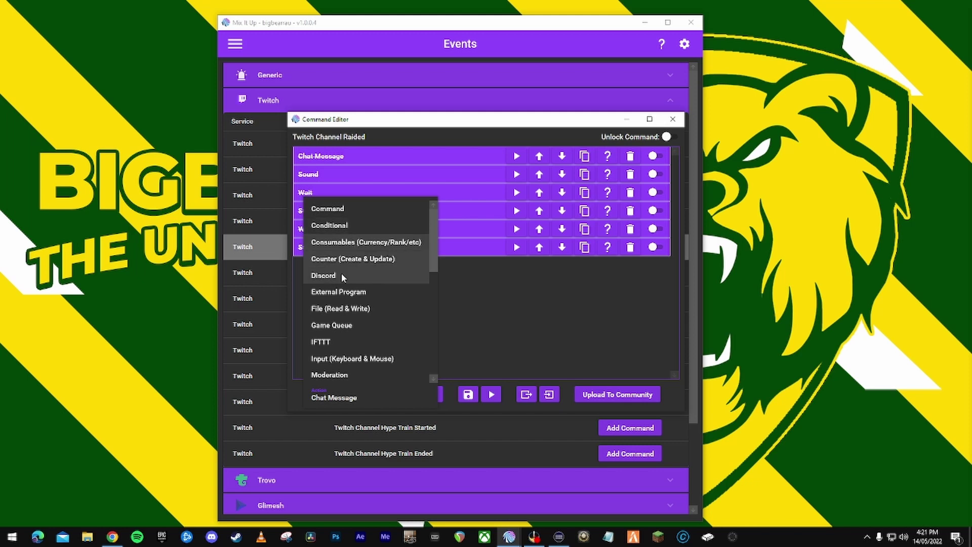
scroll(346, 240, down, 1)
scroll(350, 254, up, 1)
scroll(351, 272, down, 6)
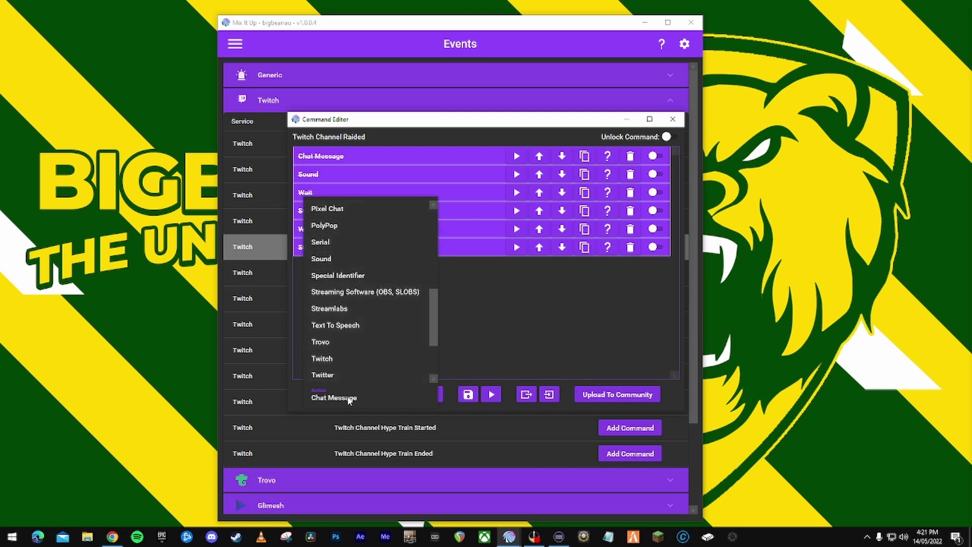
- Add a Chat Message action reading 'Thanks for the raid @$username'
click(344, 398)
click(433, 394)
click(344, 327)
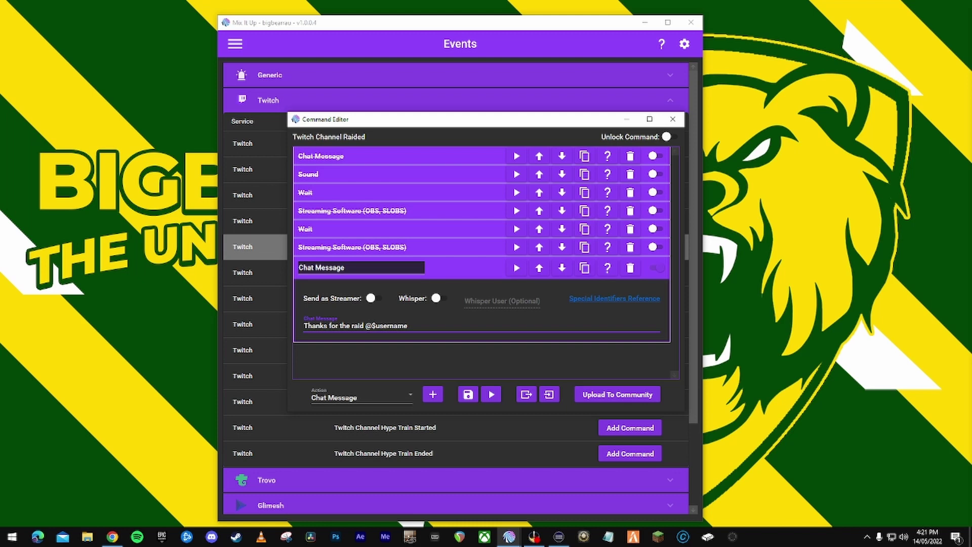
click(436, 172)
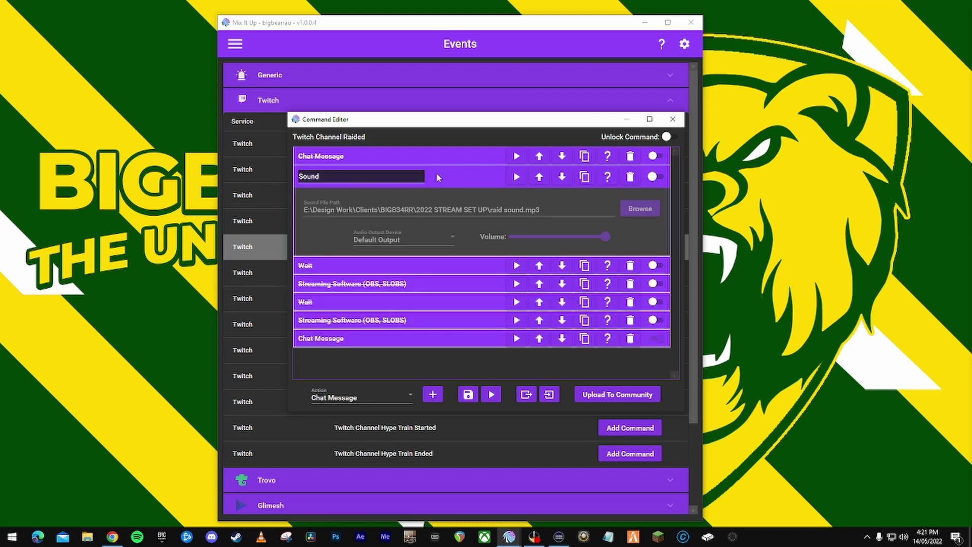
click(437, 177)
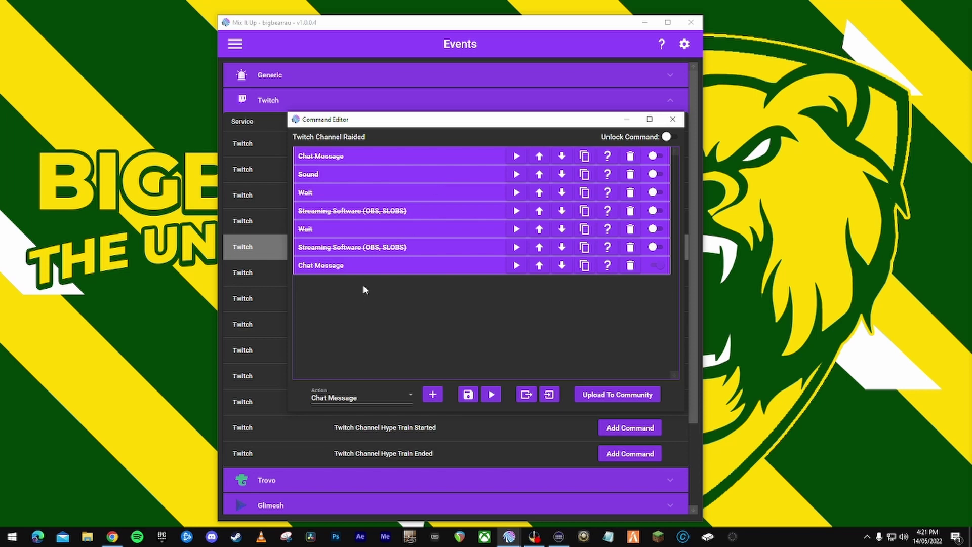
- Choose Wait as the next action type for the raid command
click(381, 396)
scroll(355, 324, down, 5)
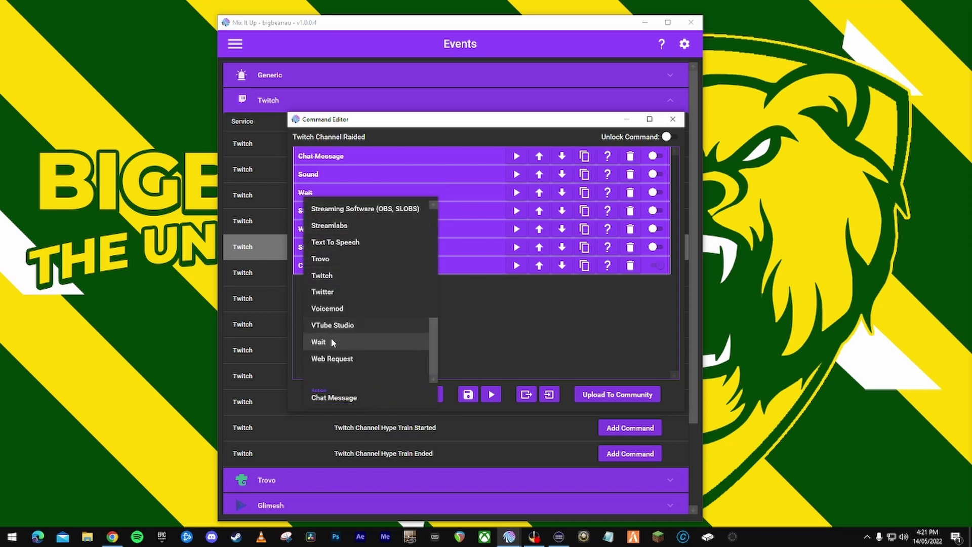
click(330, 337)
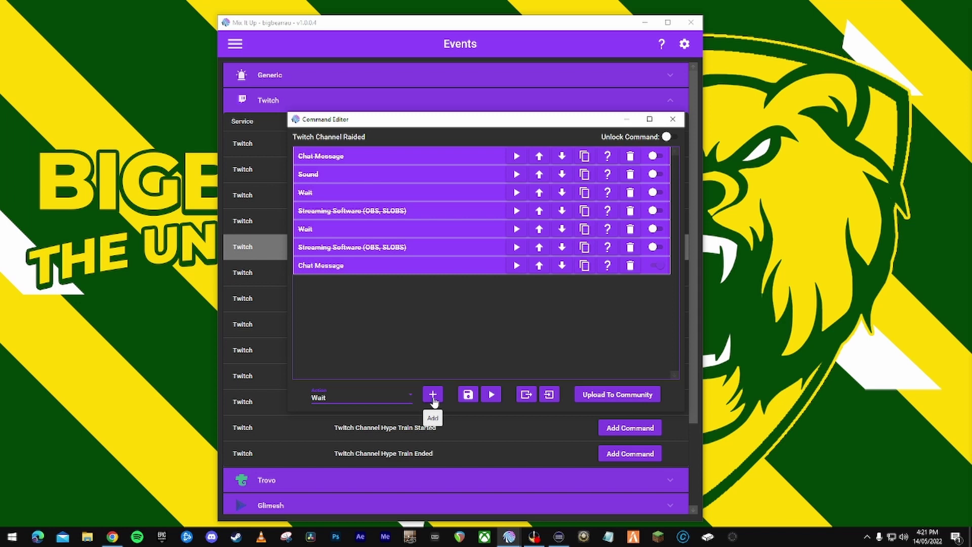
- Add a Wait action of 8 seconds
click(433, 395)
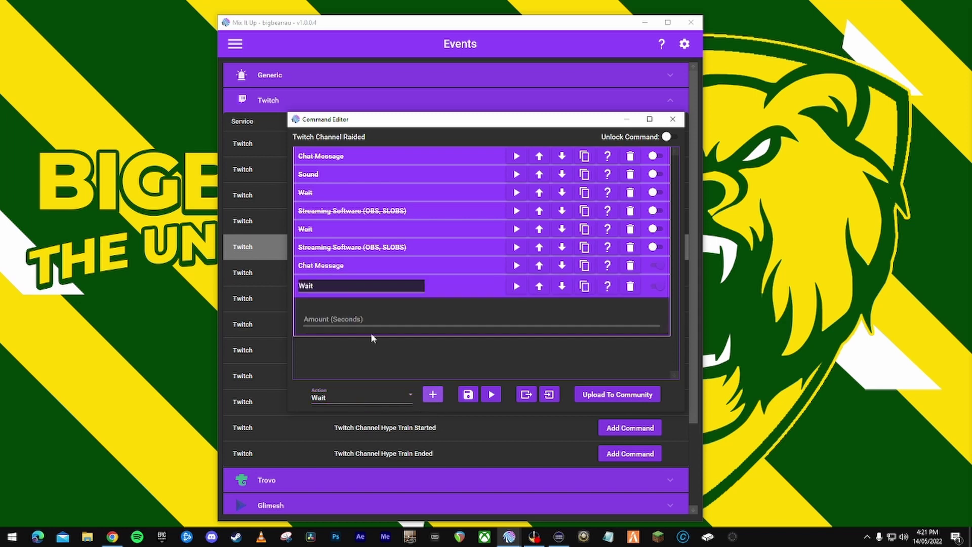
click(336, 321)
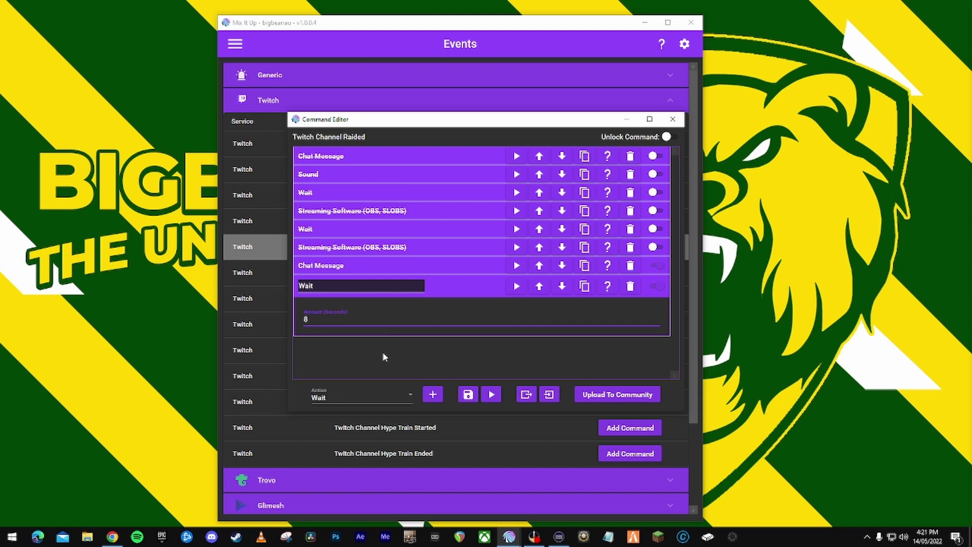
click(454, 284)
- Add a Streaming Software action switching OBS to the DANCE PARTY TUTORIAL scene
click(402, 397)
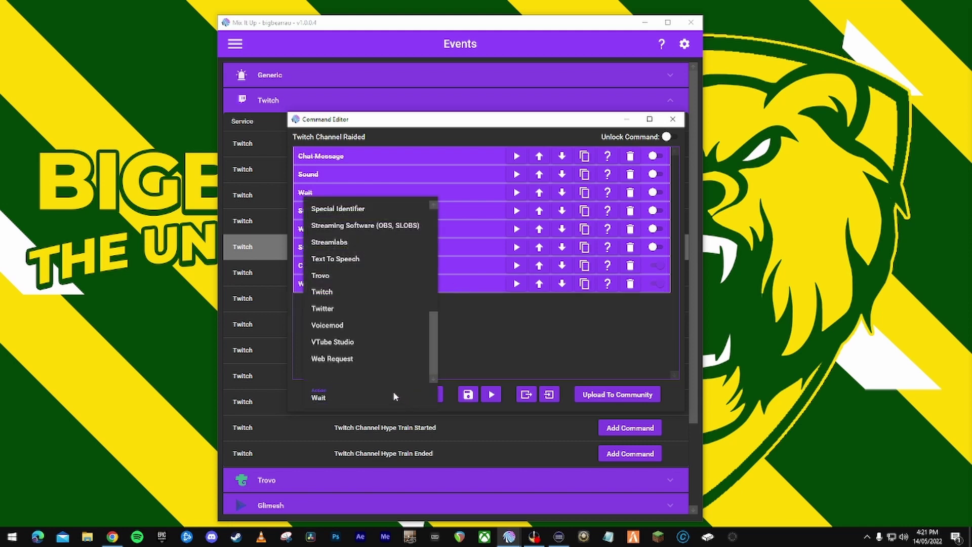
scroll(357, 319, up, 2)
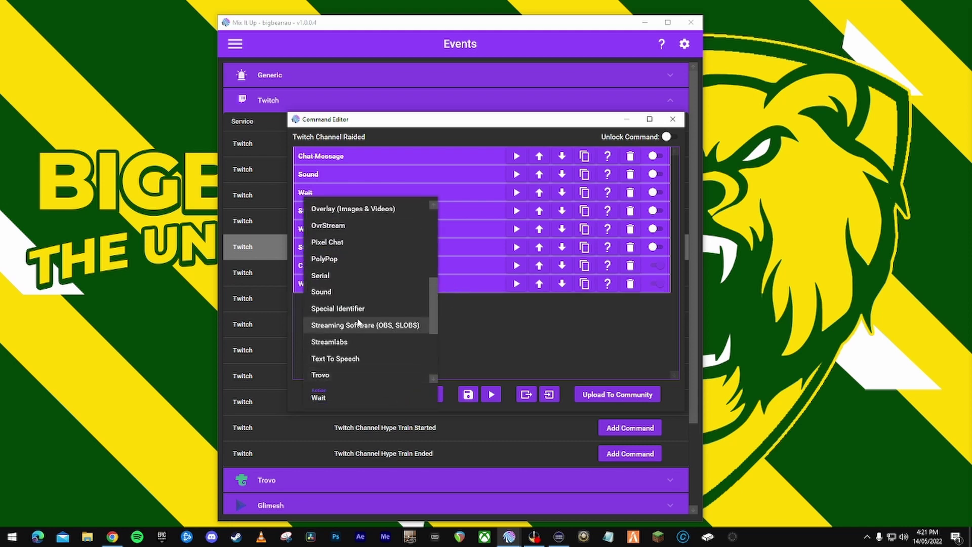
click(356, 328)
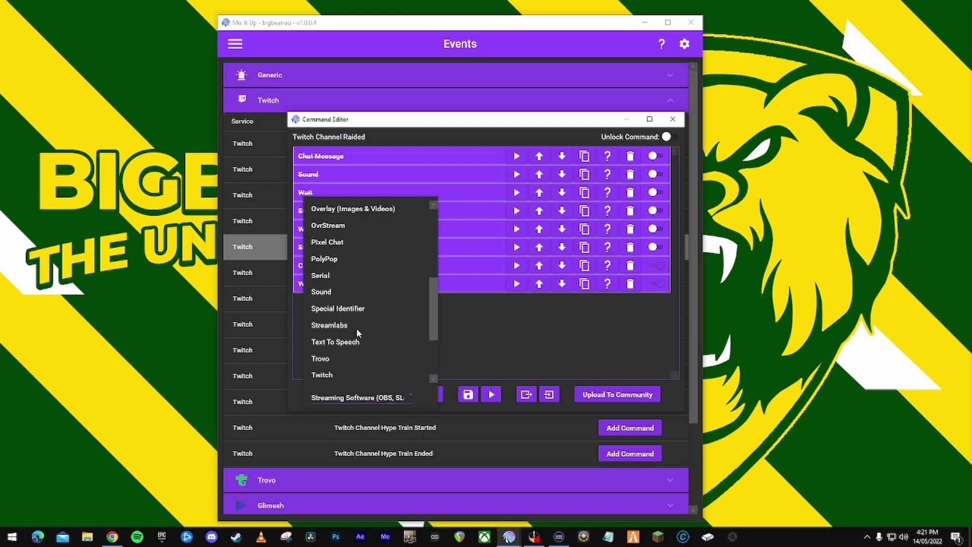
click(433, 396)
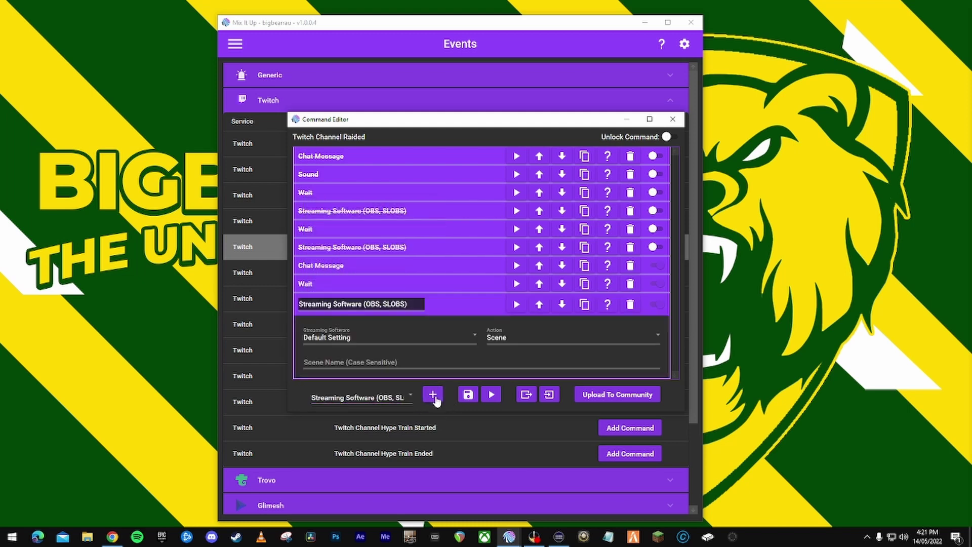
click(375, 362)
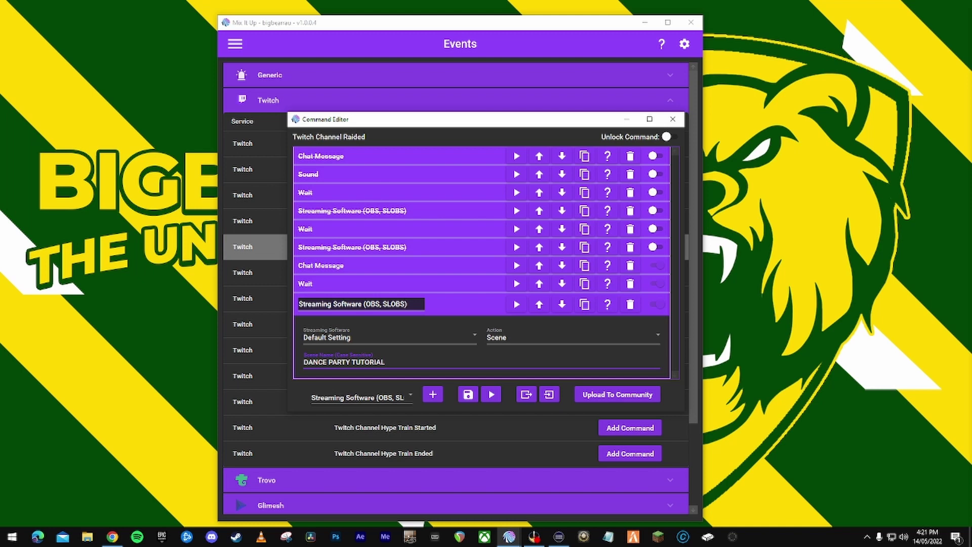
- Add another Wait action of 30 seconds
click(445, 304)
click(361, 397)
click(396, 375)
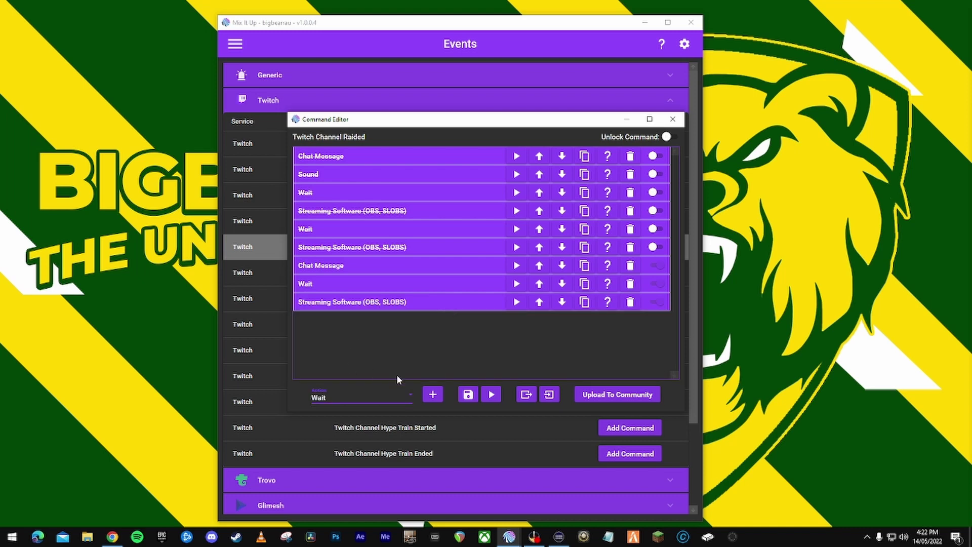
click(432, 395)
click(365, 355)
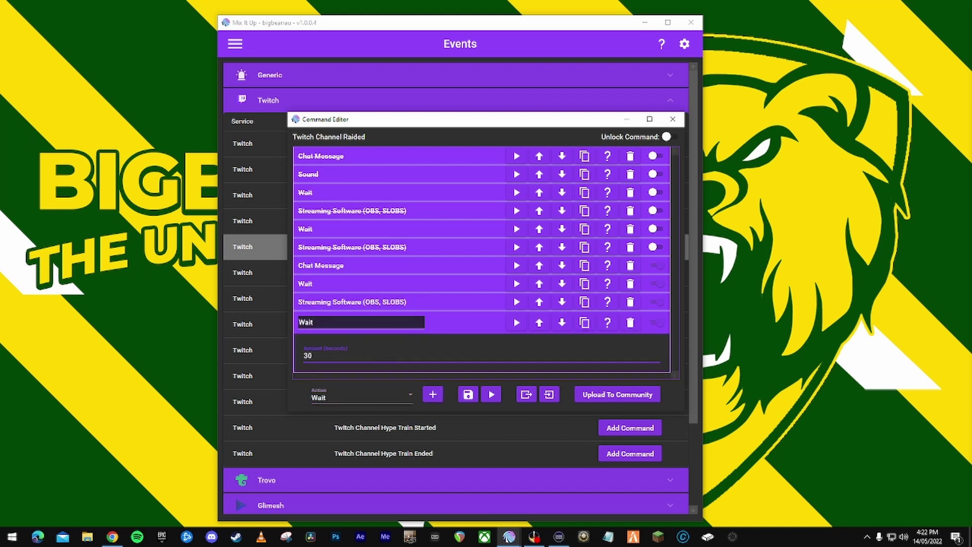
click(446, 329)
- Add a Streaming Software action switching OBS back to the Chatting F2 scene
click(374, 398)
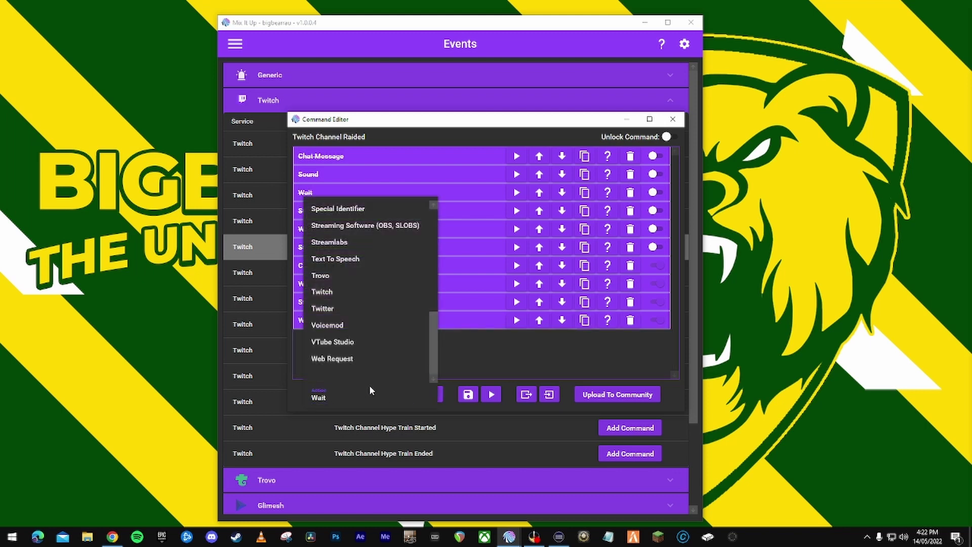
click(350, 227)
click(433, 395)
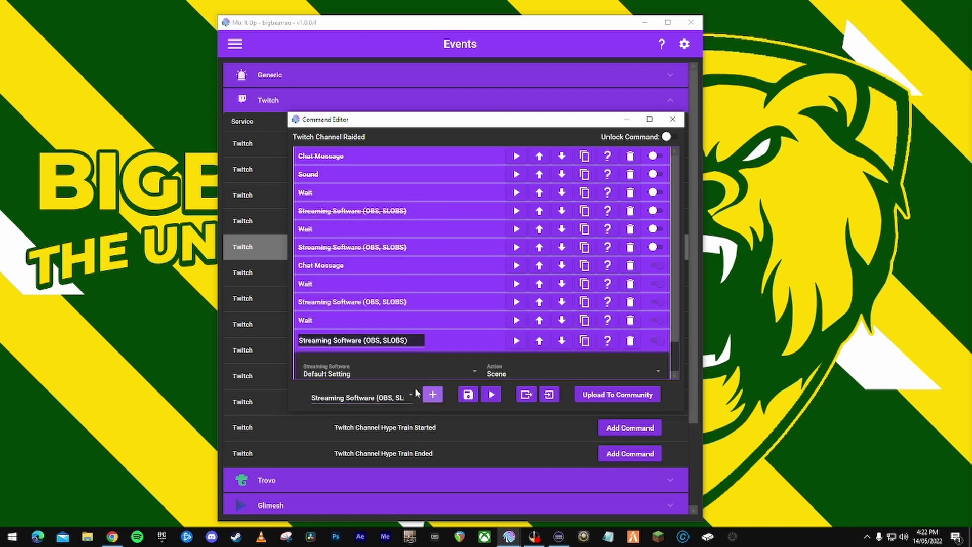
click(400, 361)
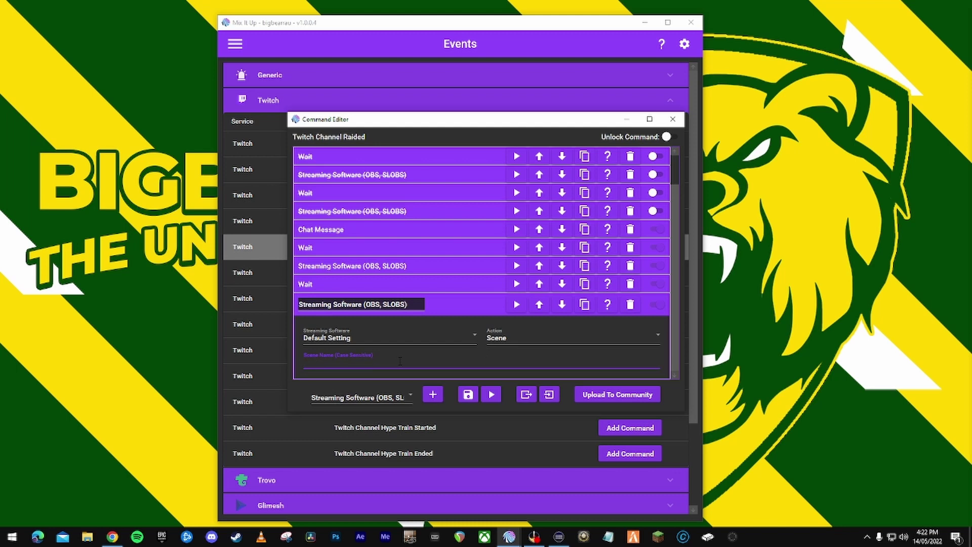